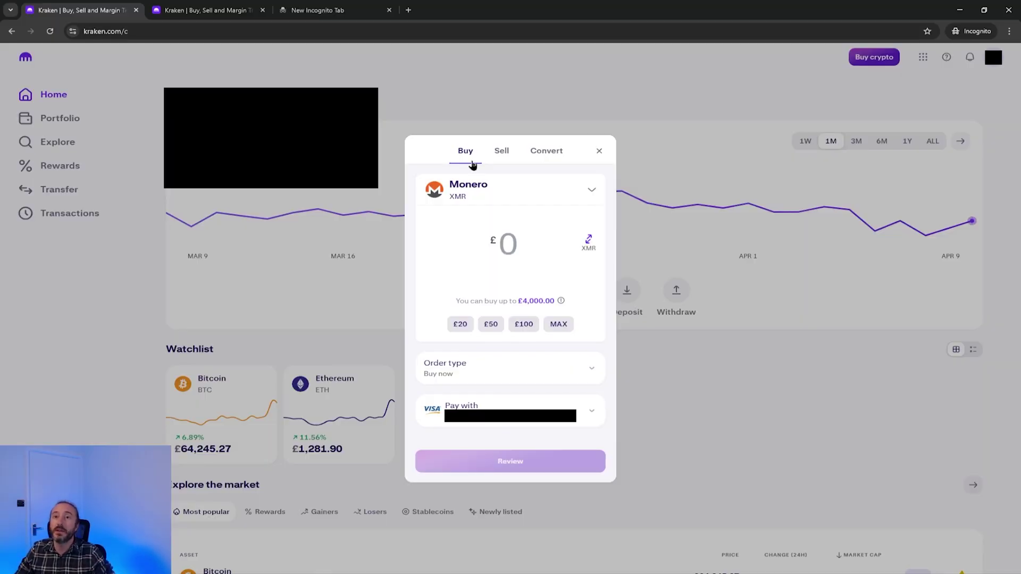
Switch the purchase from Monero to Bitcoin and enter £15 (about 0.00021339 BTC)
click(522, 189)
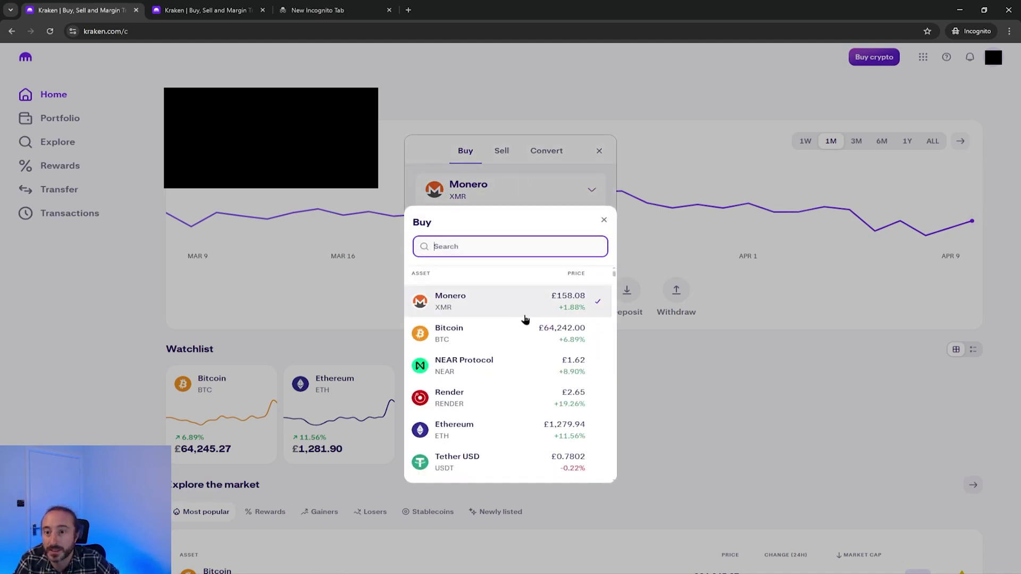
click(499, 340)
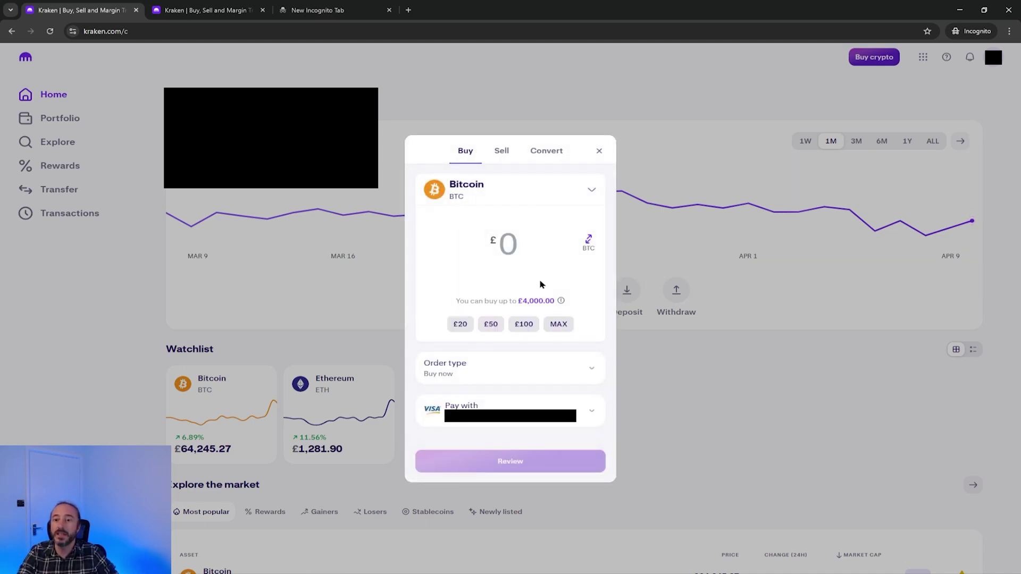
click(508, 238)
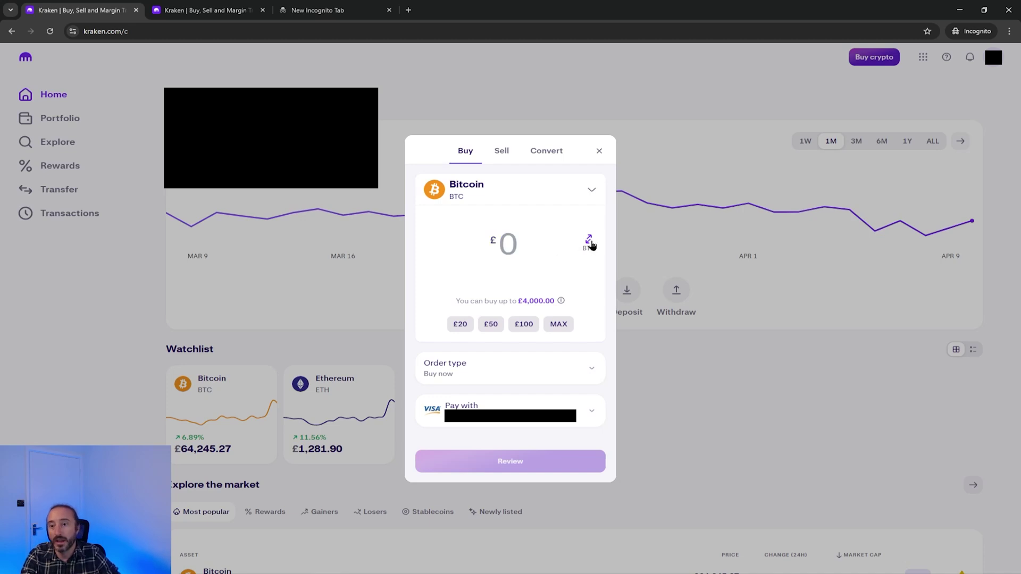
click(589, 240)
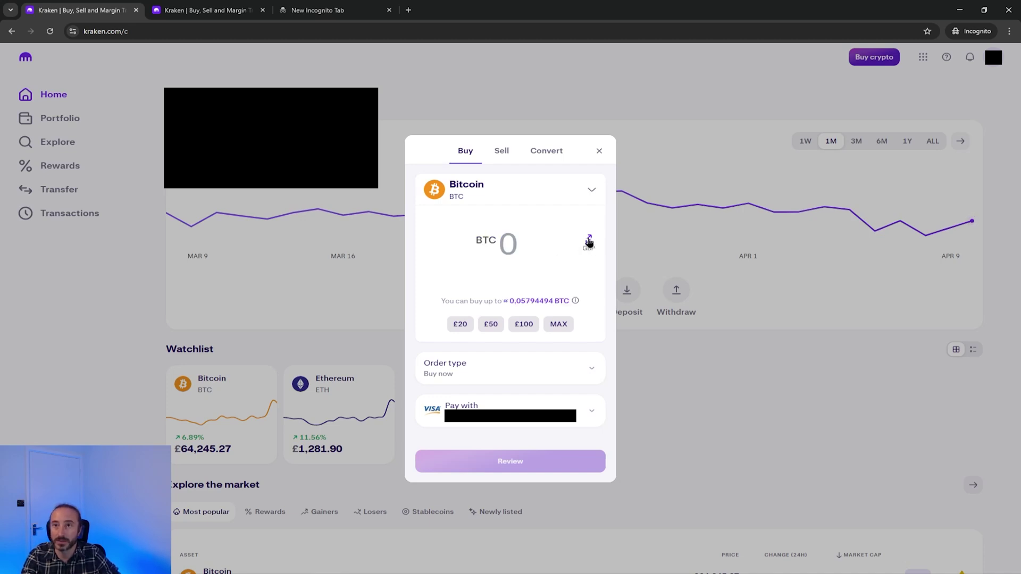
click(589, 240)
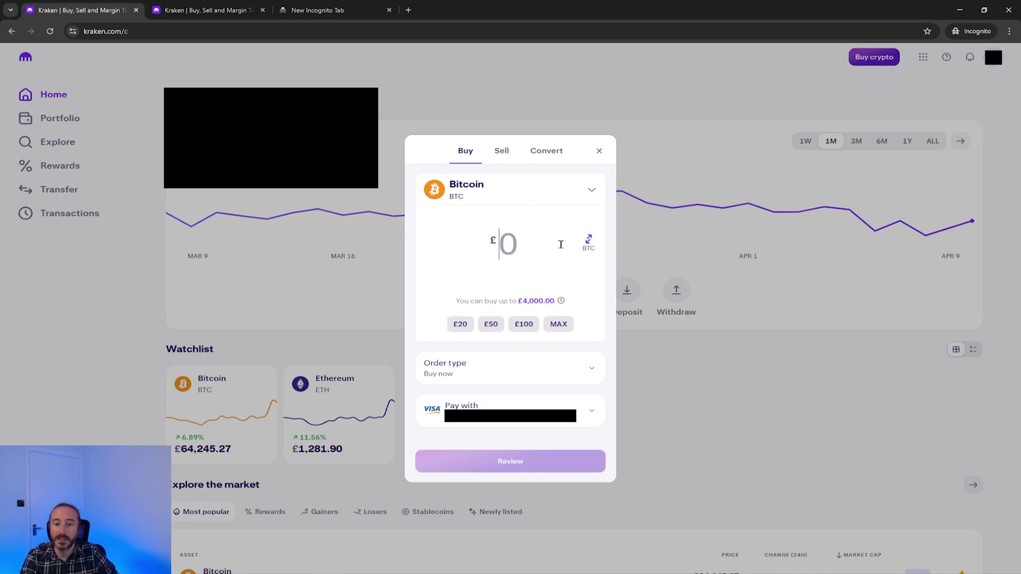
text(15)
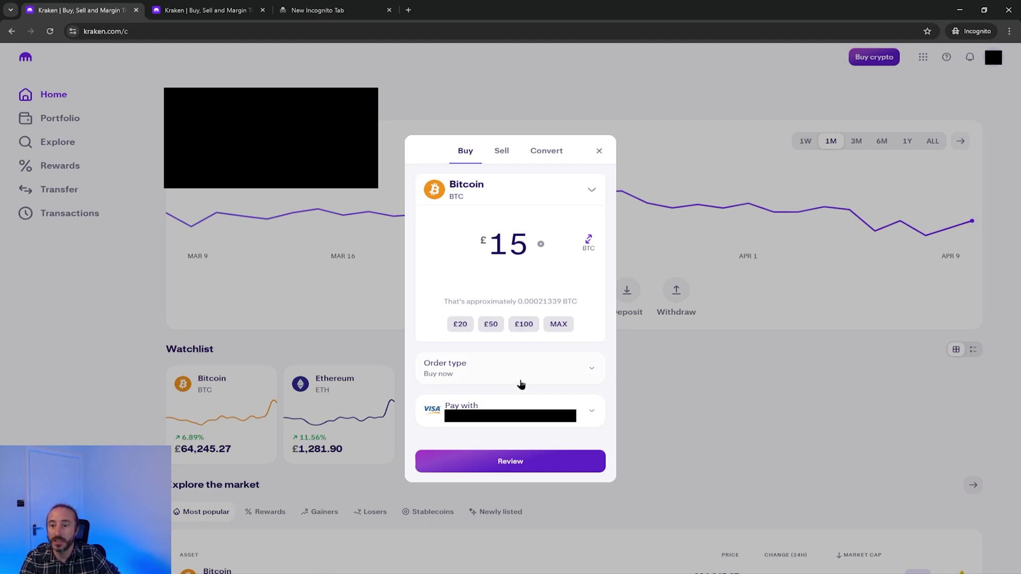
click(521, 379)
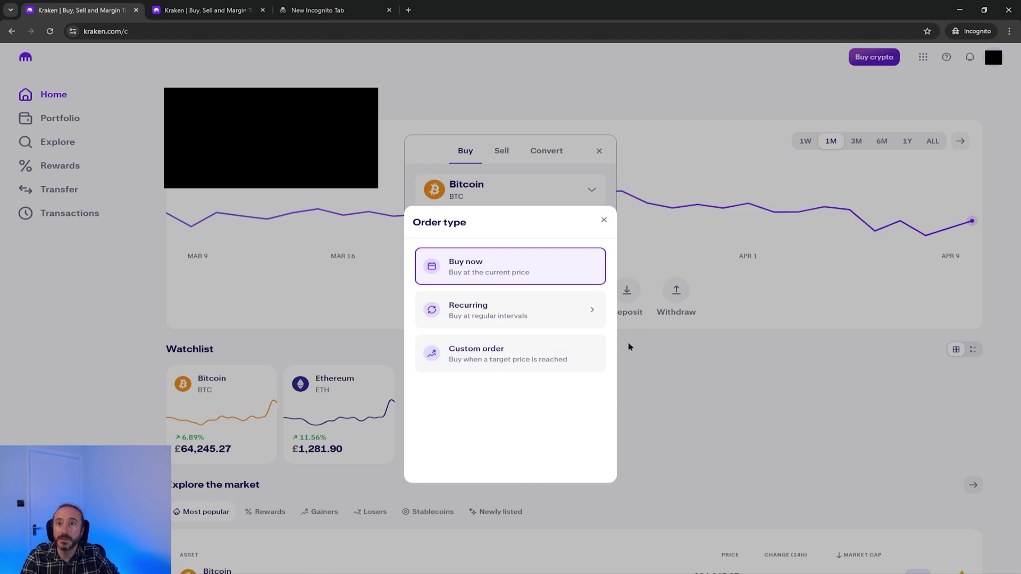
click(493, 275)
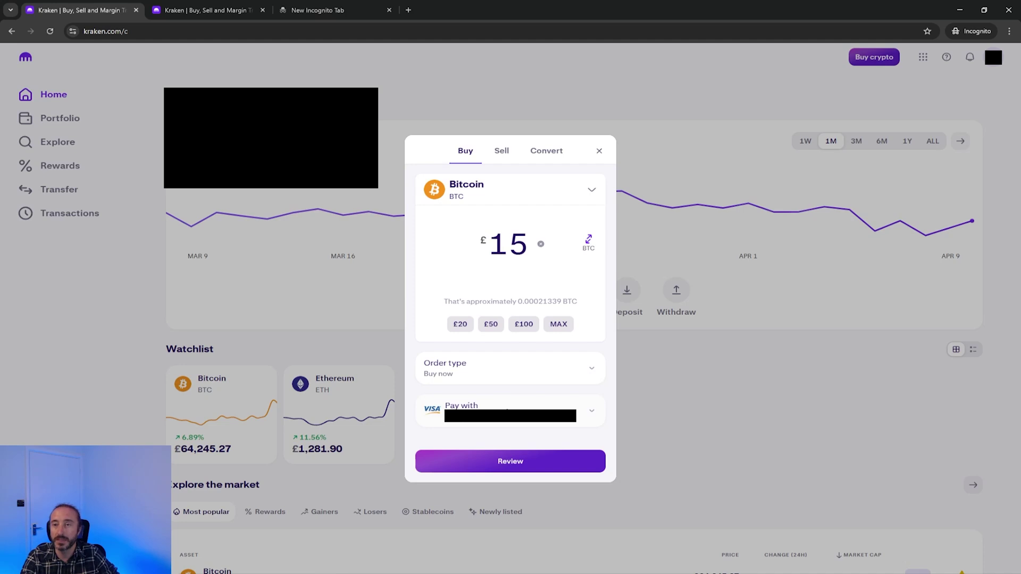
click(479, 411)
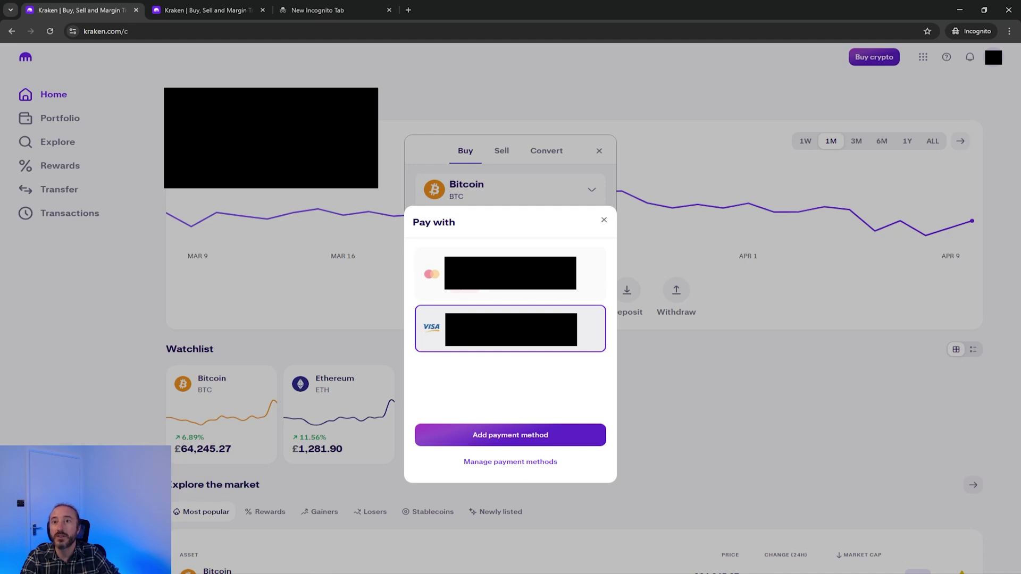
click(524, 439)
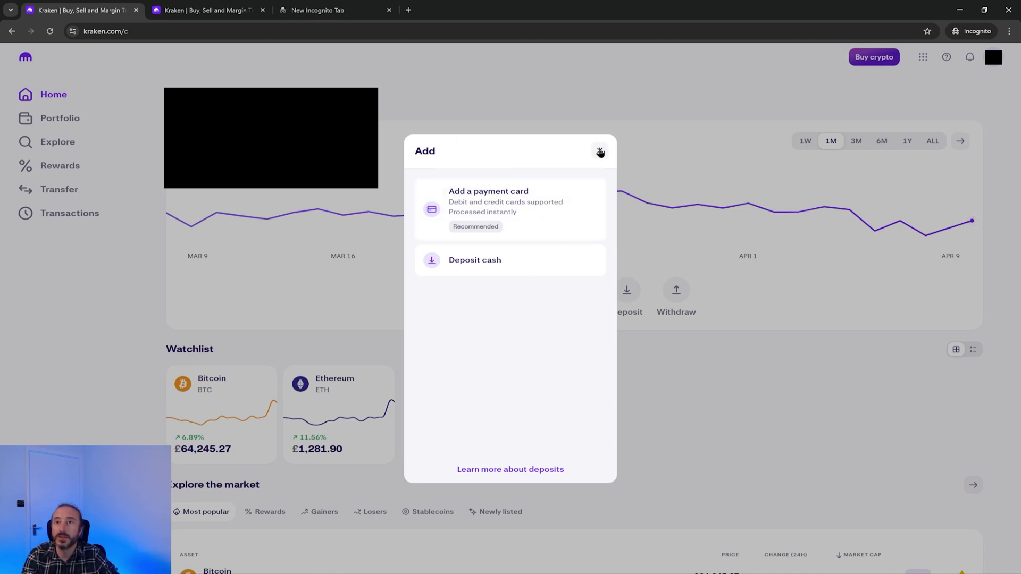
click(600, 152)
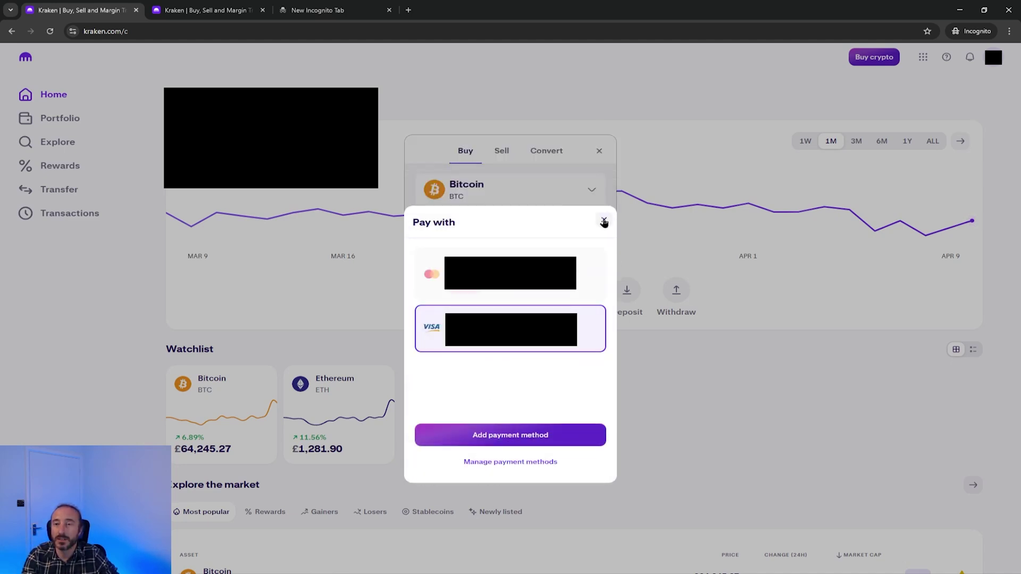
click(604, 222)
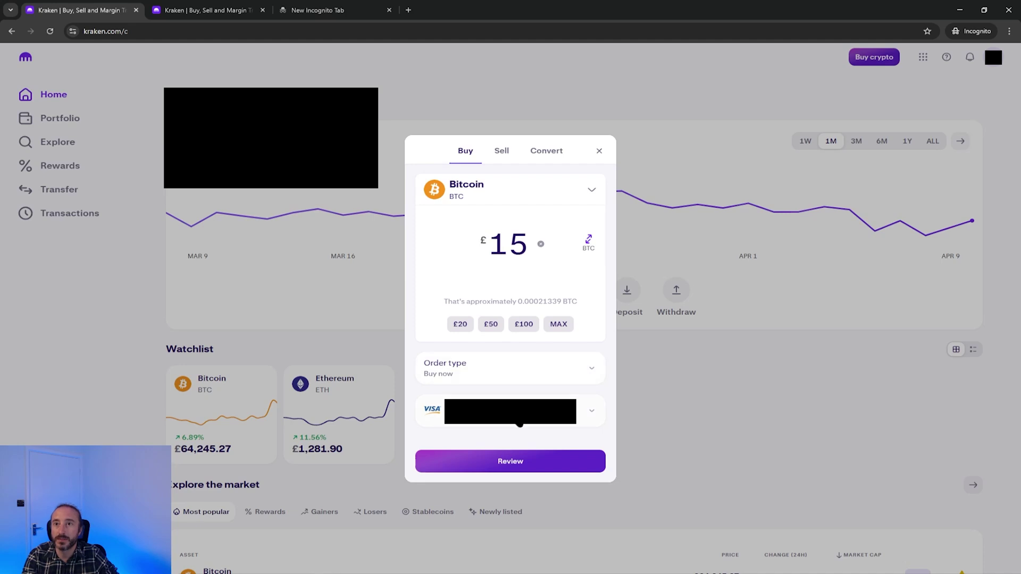
Open the Buy BTC review for the £15 purchase, then return to the buy form
click(529, 461)
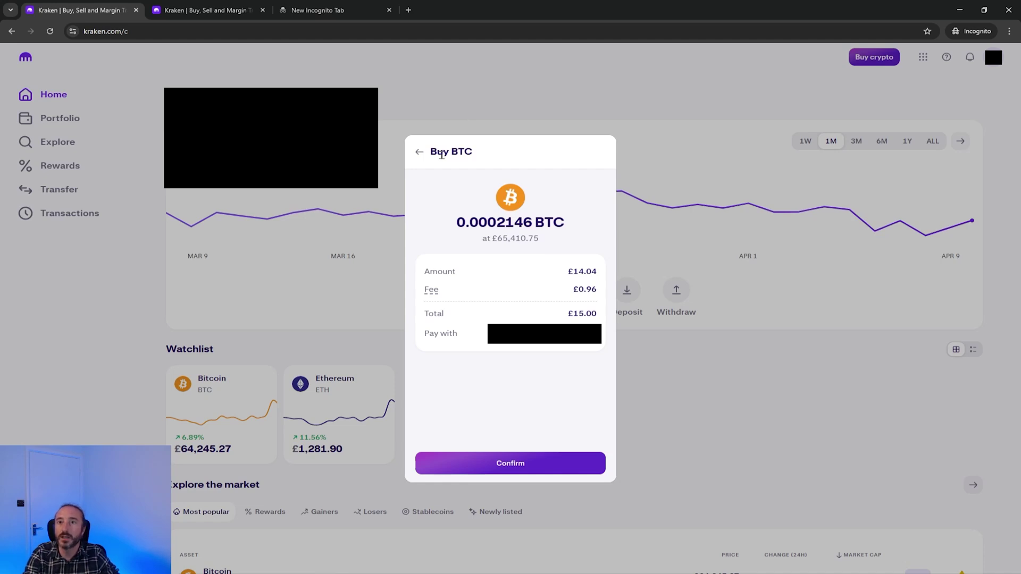
click(419, 151)
Go from Pay with to a GBP cash deposit and choose Manual bank transfer
click(506, 420)
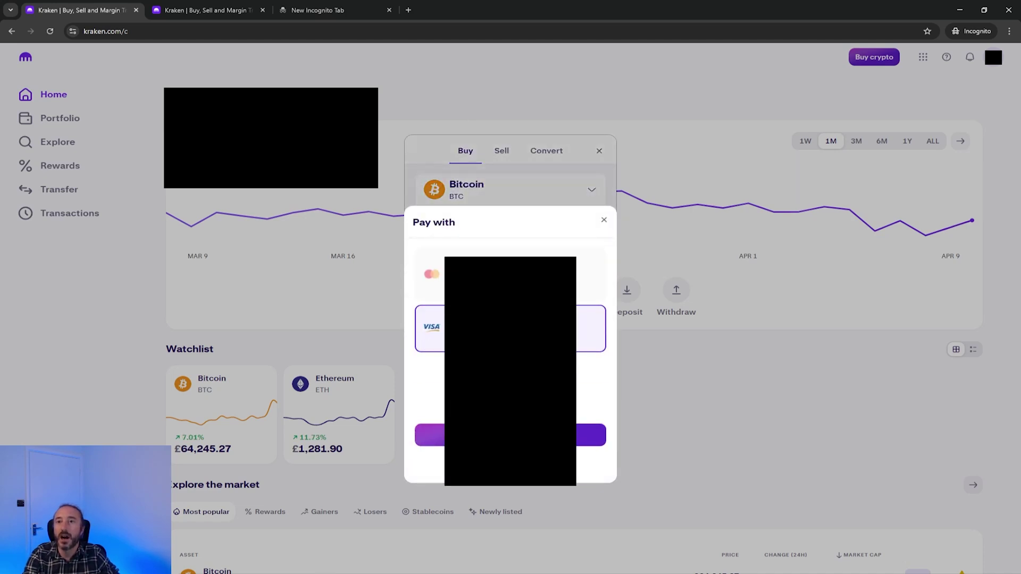
click(502, 430)
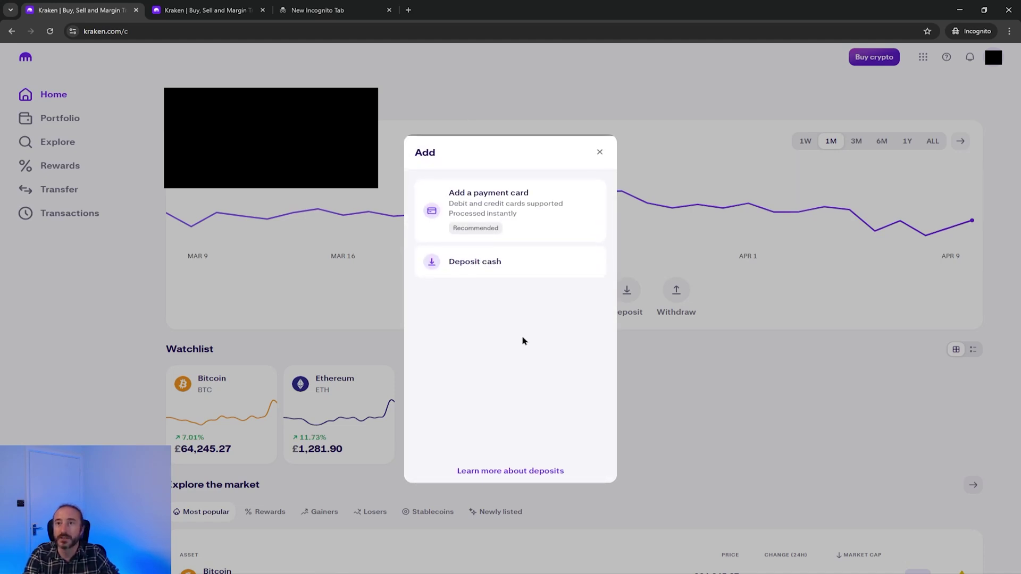
click(511, 260)
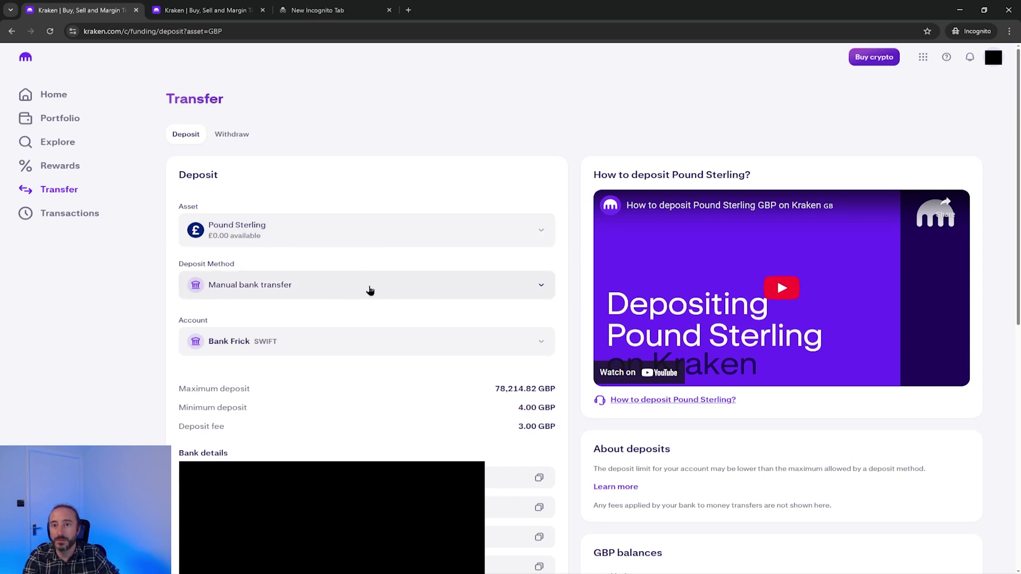
click(369, 290)
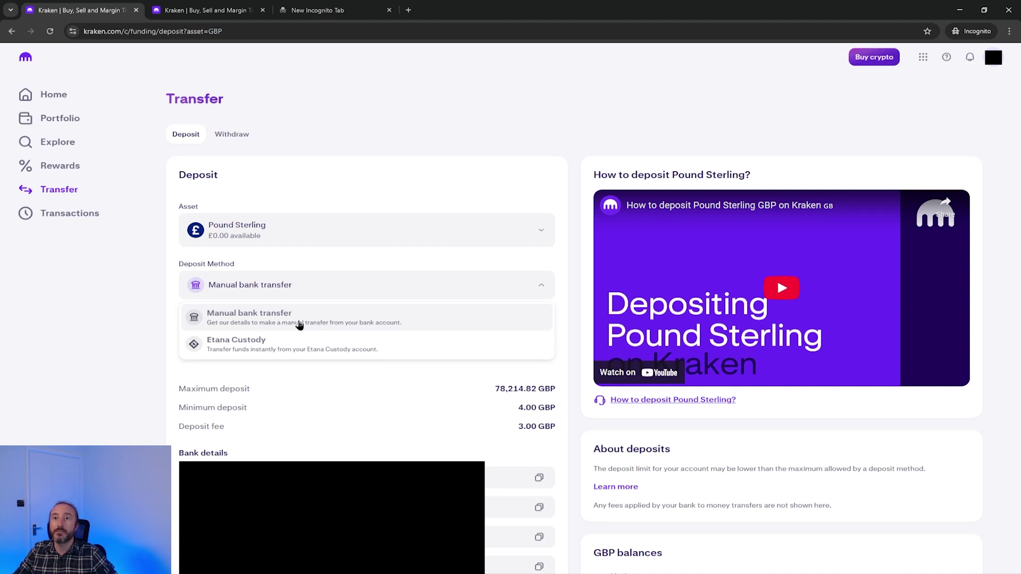
click(300, 325)
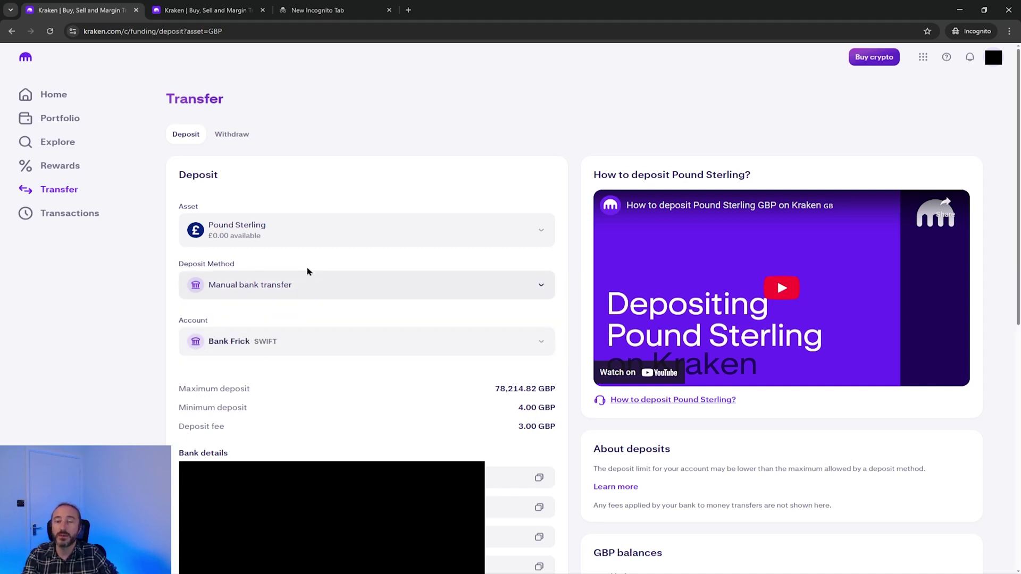
Read through the manual bank transfer details, then close the GBP deposit tab
scroll(372, 354, down, 2)
scroll(130, 236, down, 3)
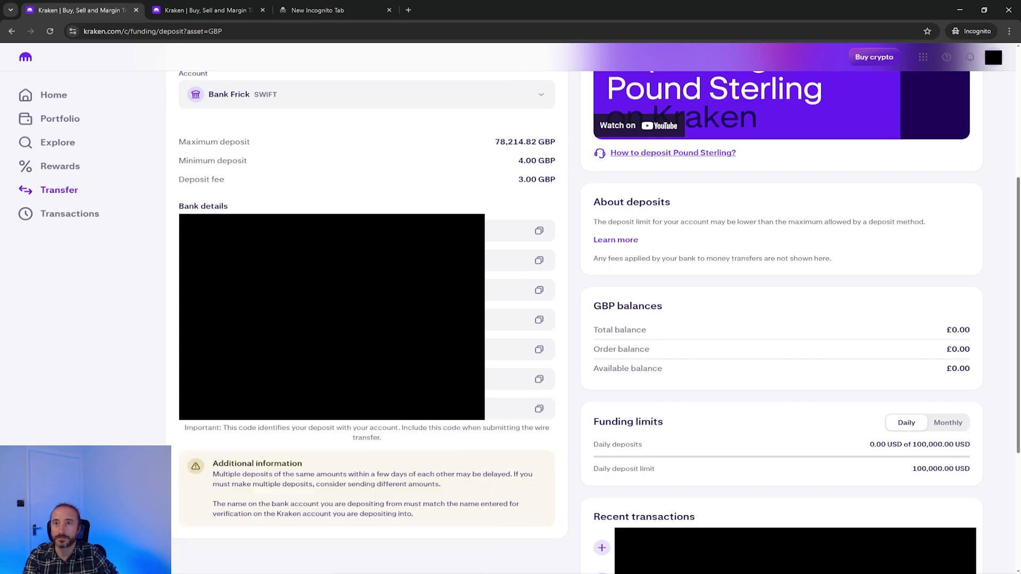
key(ctrl+w)
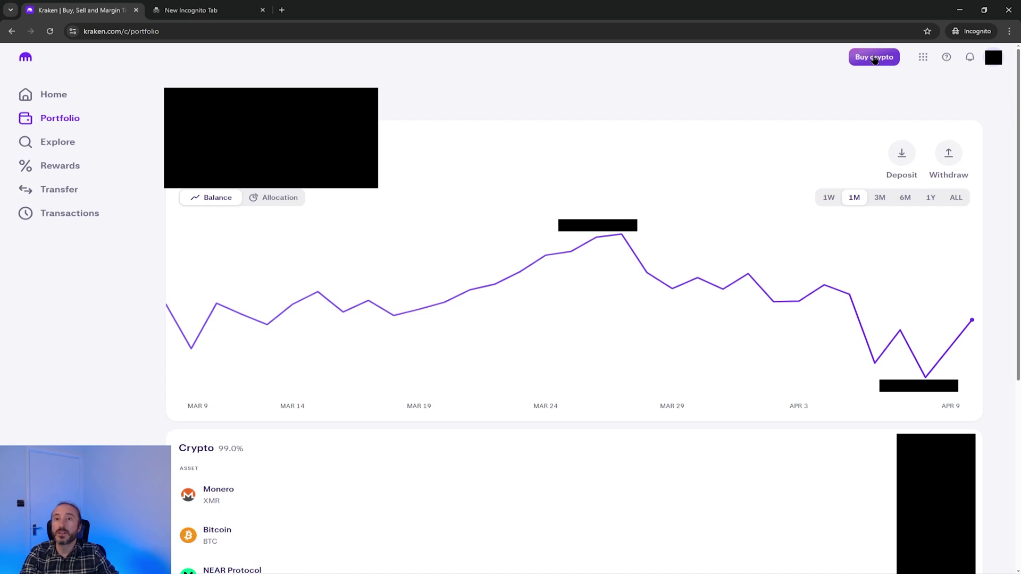
Start a new £10 Bitcoin buy and choose the GBP balance as payment
click(874, 57)
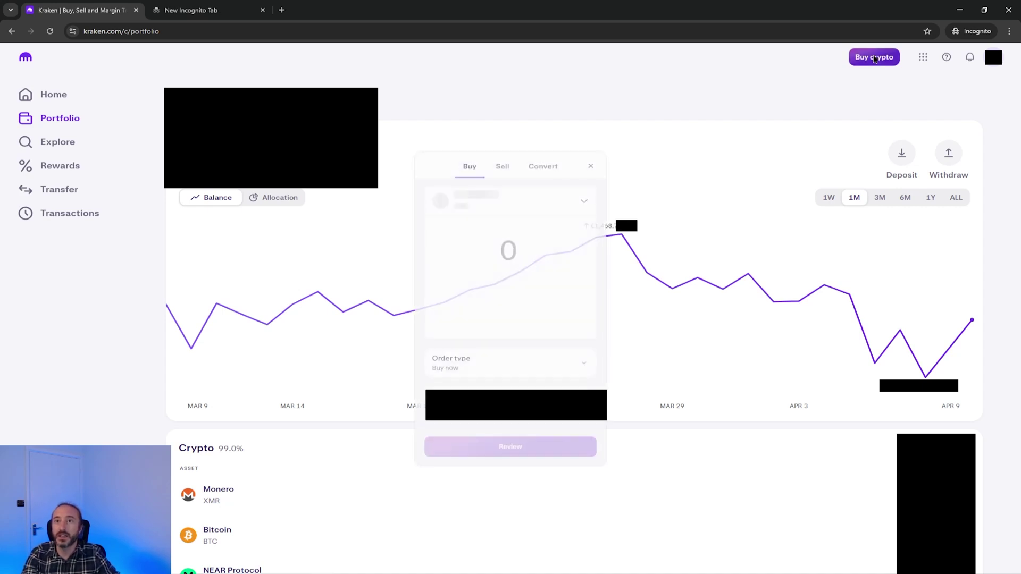
click(479, 185)
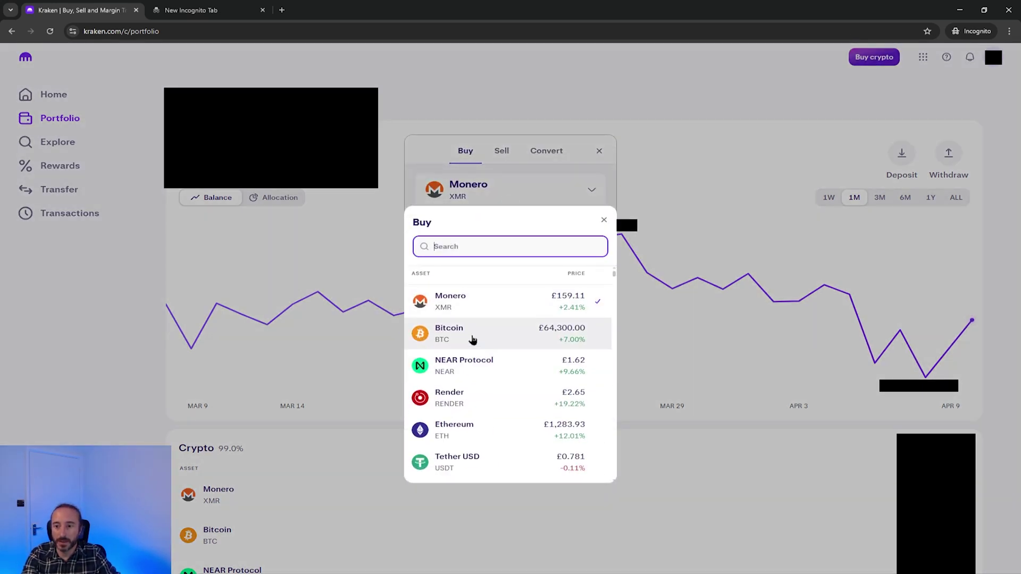
click(472, 336)
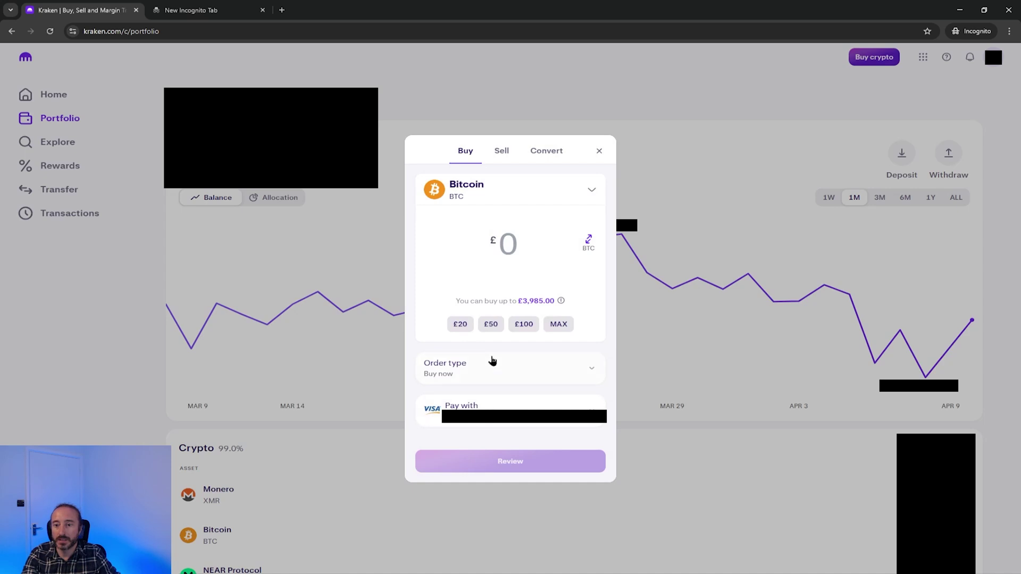
click(516, 249)
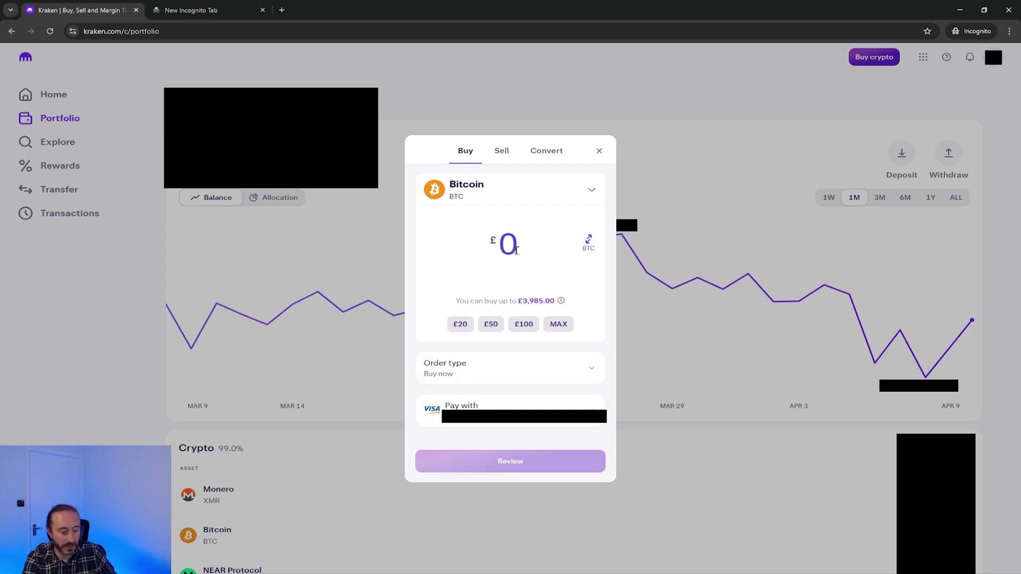
text(10)
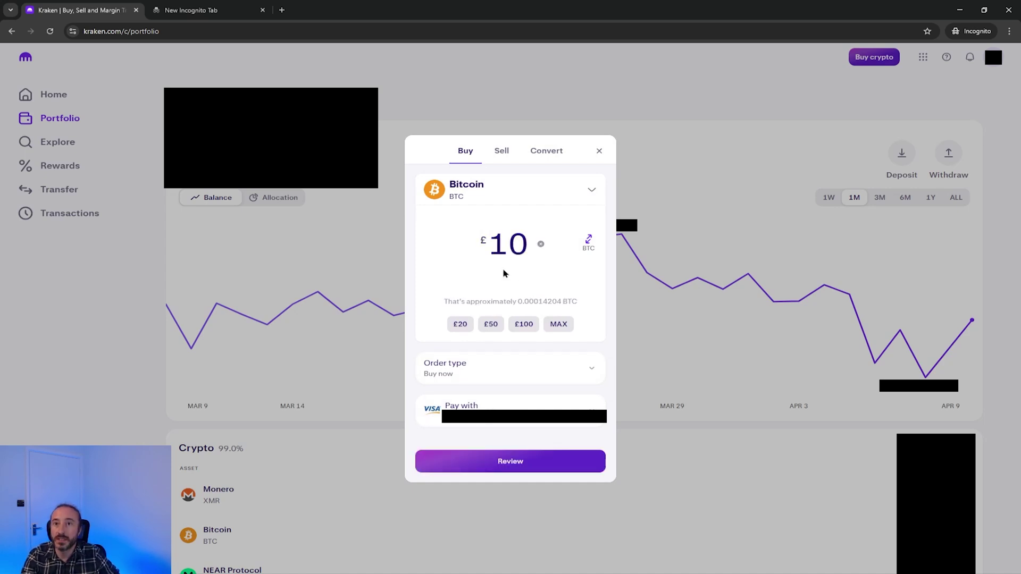
click(479, 409)
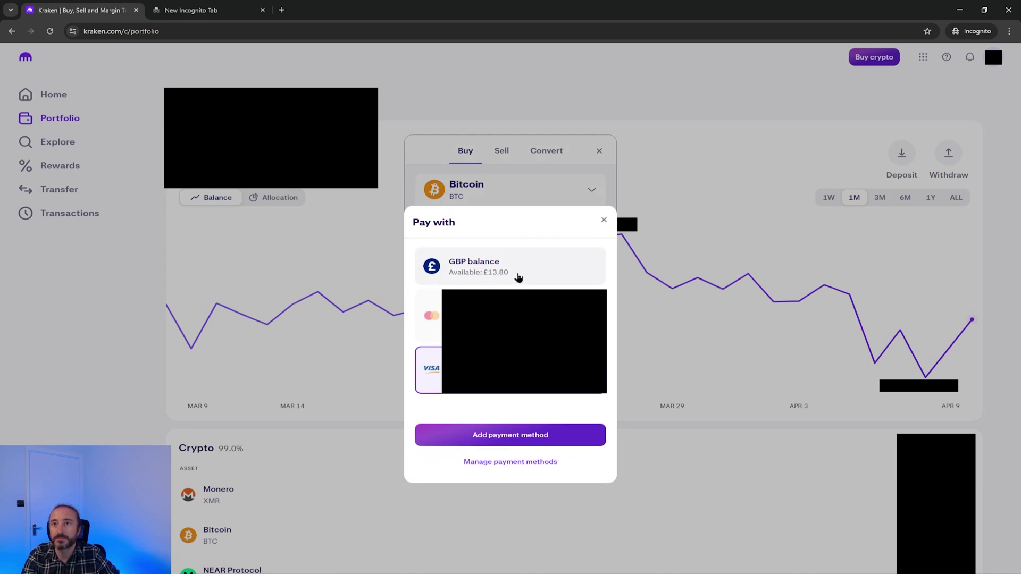
click(519, 276)
Review the £10 Bitcoin buy: 0.0001508 BTC, £0.10 fee, £10.00 from GBP balance
click(530, 467)
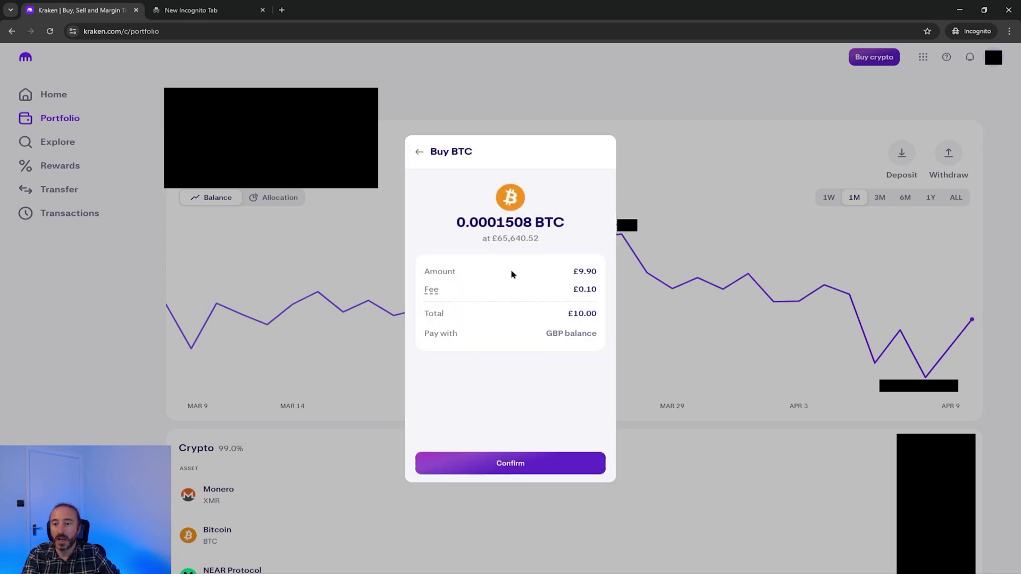